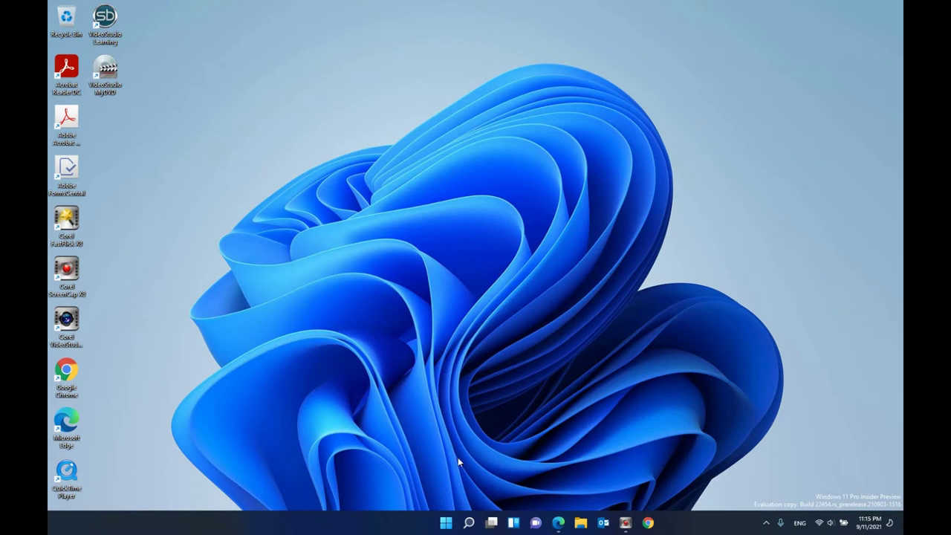
- Launch the Settings app from the Start menu's pinned apps
click(446, 522)
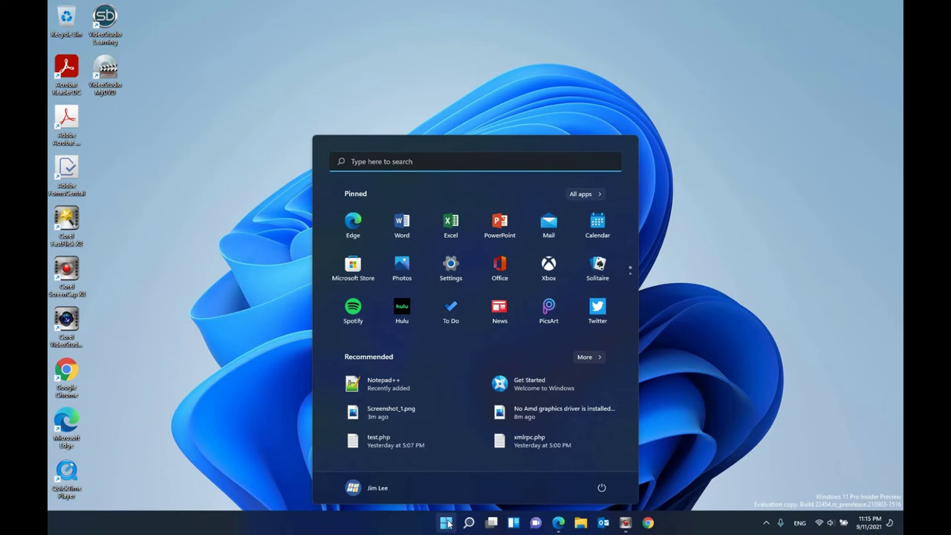
click(449, 276)
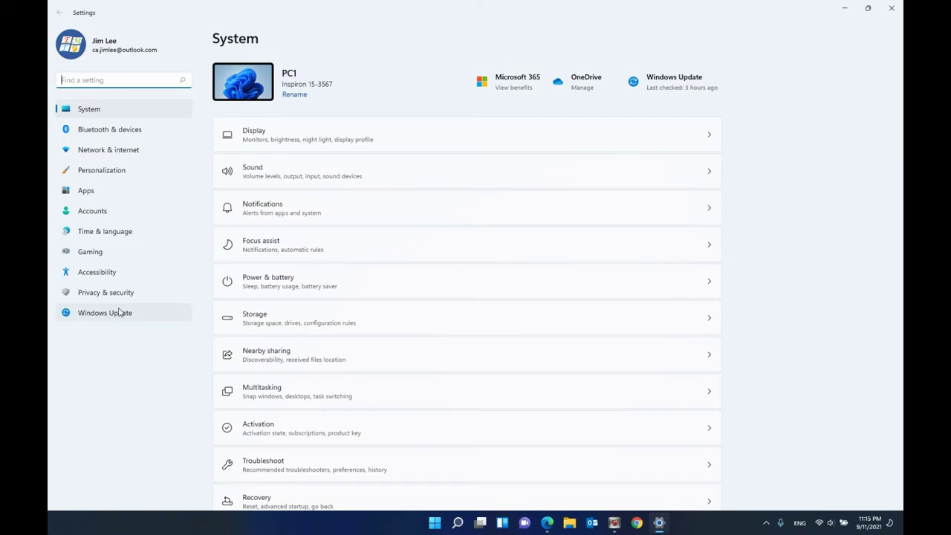
- Pause Windows updates for 5 weeks, until 10/16/2021, on the Windows Update page
click(115, 312)
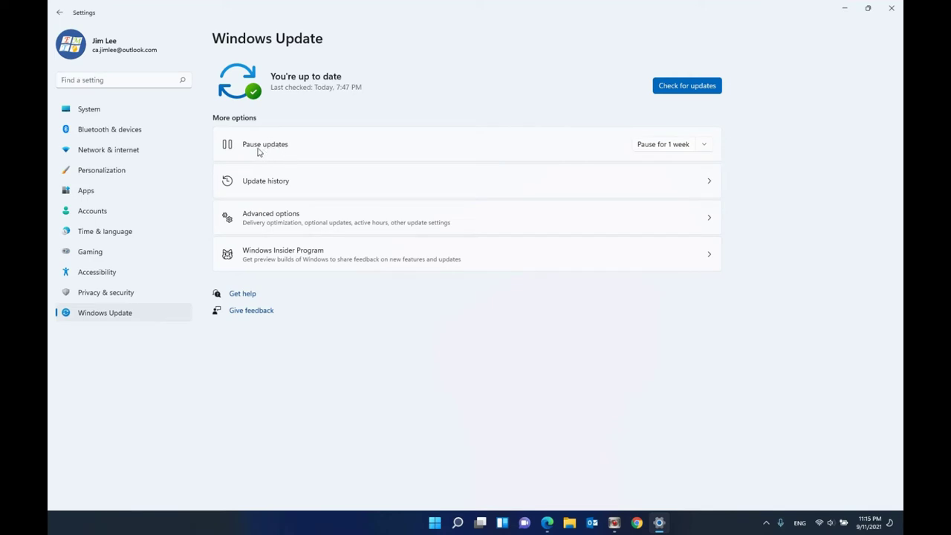
click(707, 150)
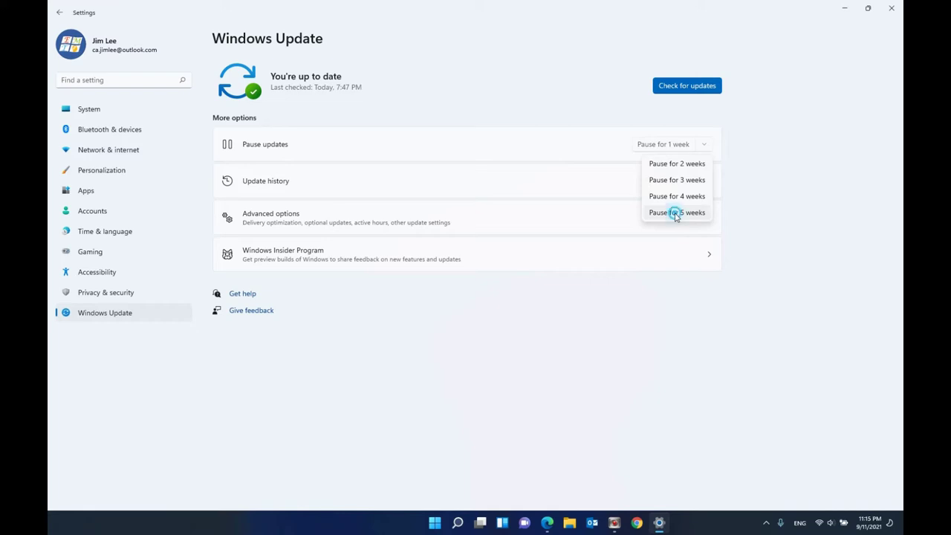
click(676, 213)
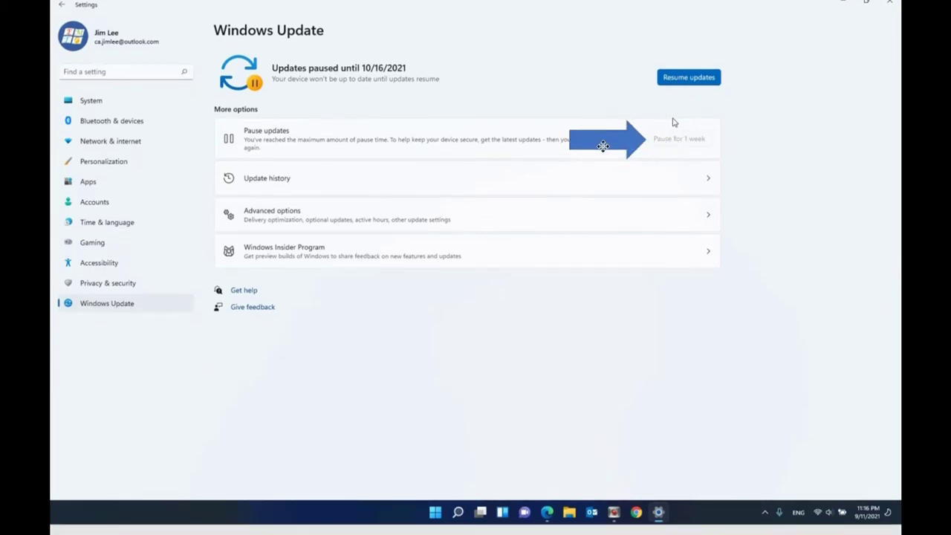
- Resume the paused updates so Windows Update reports You're up to date
drag(602, 145, 605, 146)
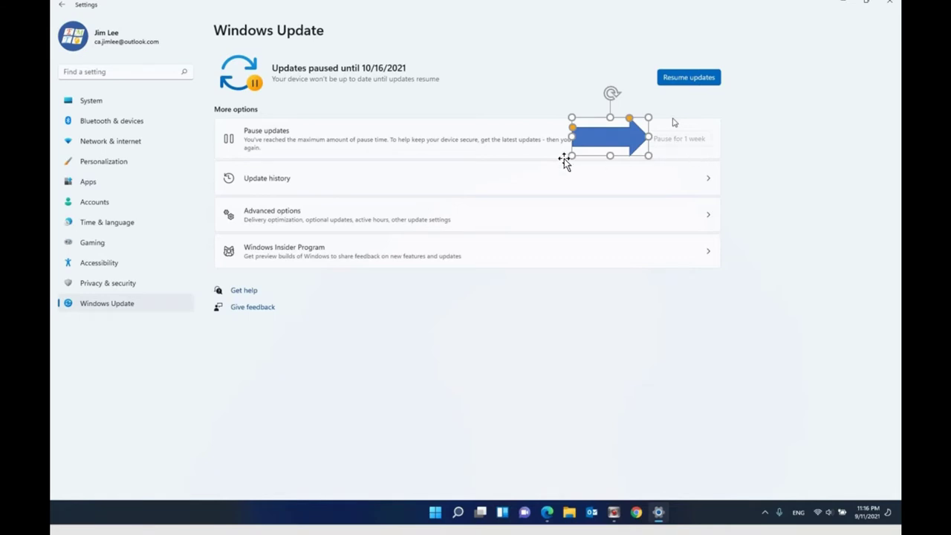
mouse_move(615, 142)
mouse_down()
mouse_move(770, 396)
mouse_move(817, 513)
mouse_up()
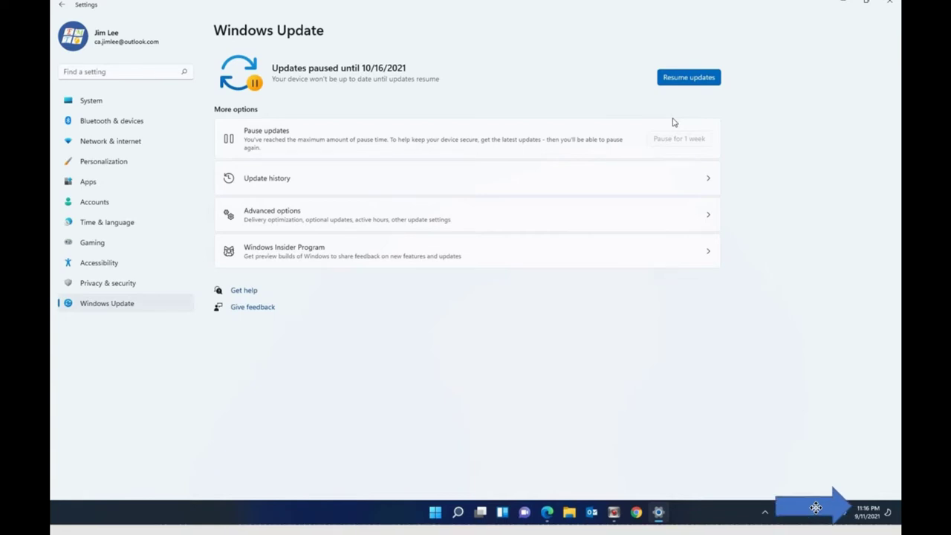
mouse_move(817, 513)
mouse_down()
mouse_move(448, 257)
mouse_move(282, 84)
mouse_move(245, 72)
mouse_move(323, 70)
mouse_up()
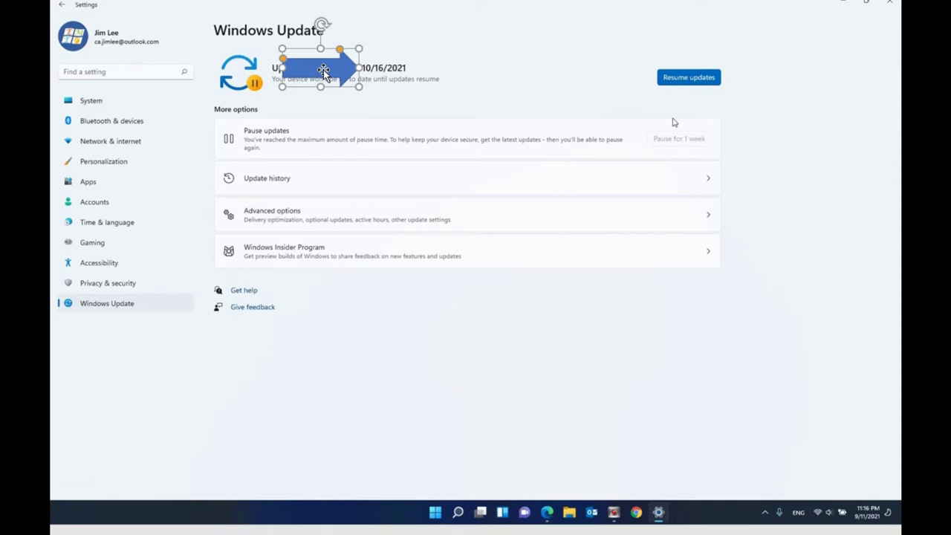
drag(323, 71, 217, 69)
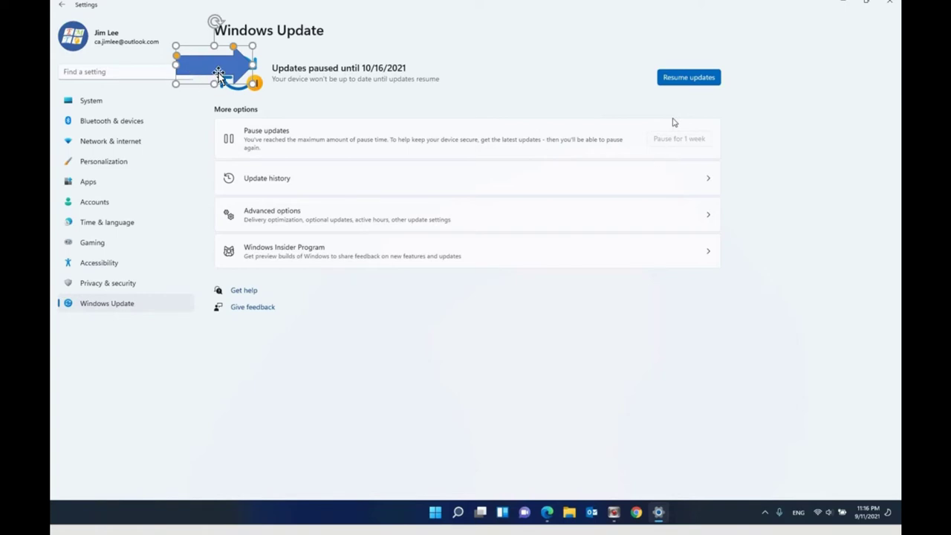
key(space)
click(606, 139)
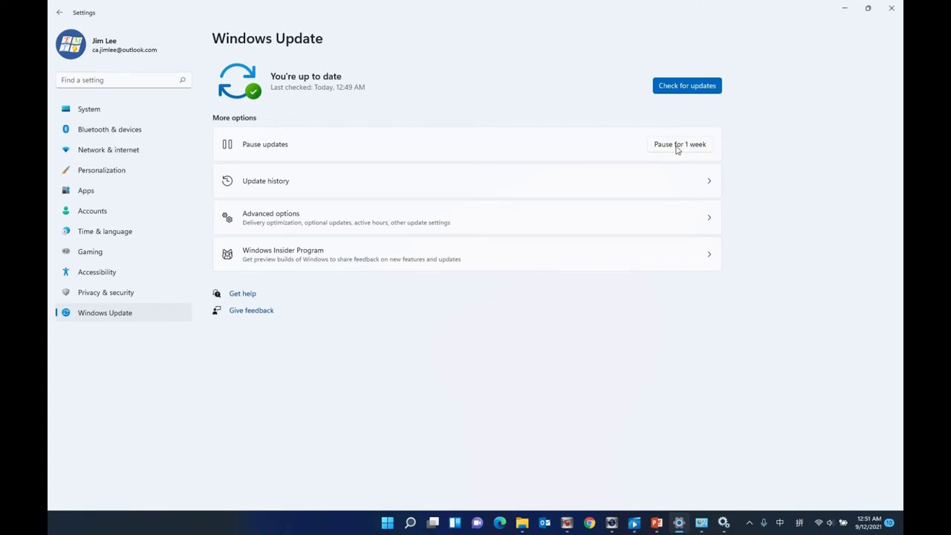
- Pause updates for 1 week until 9/19/2021, then search Start for 'control'
click(677, 146)
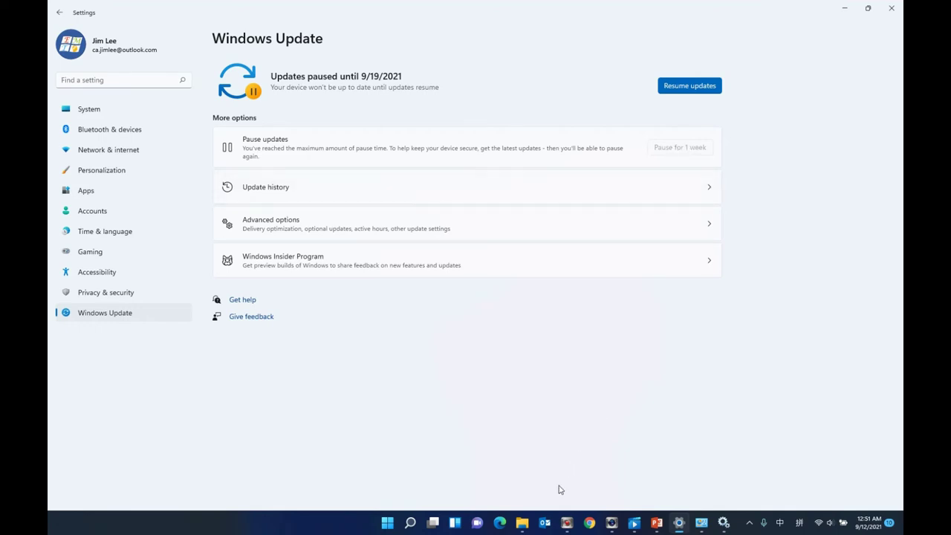
click(387, 523)
click(405, 162)
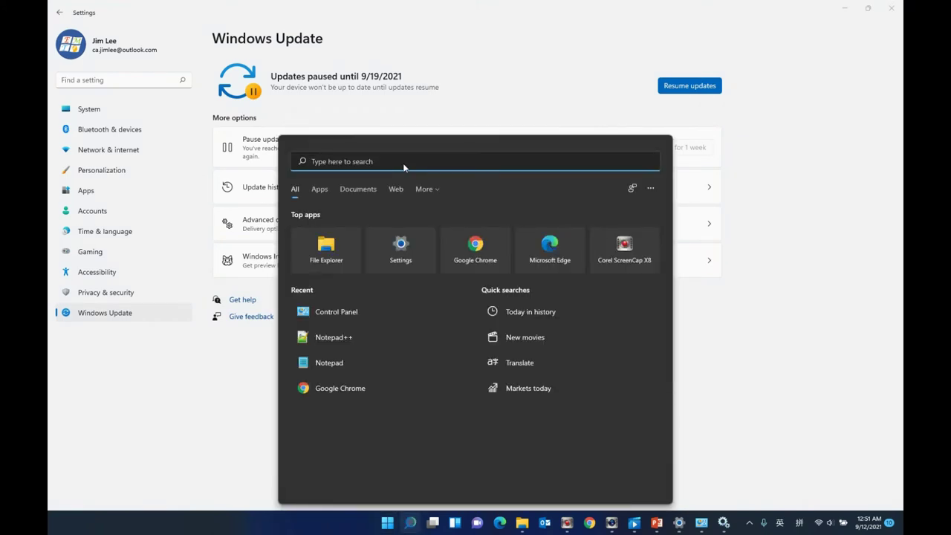
text(control)
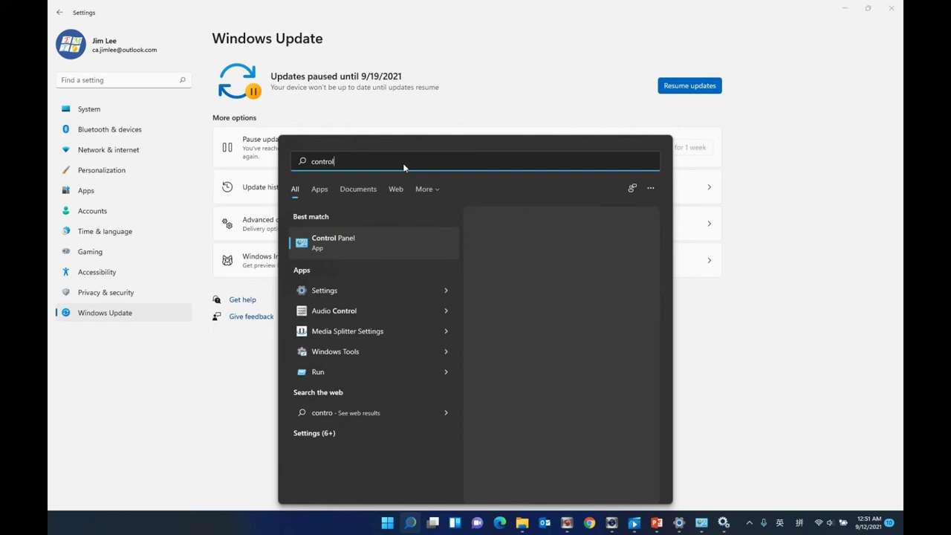
- Search Control Panel for 'services' and open View local services
click(367, 244)
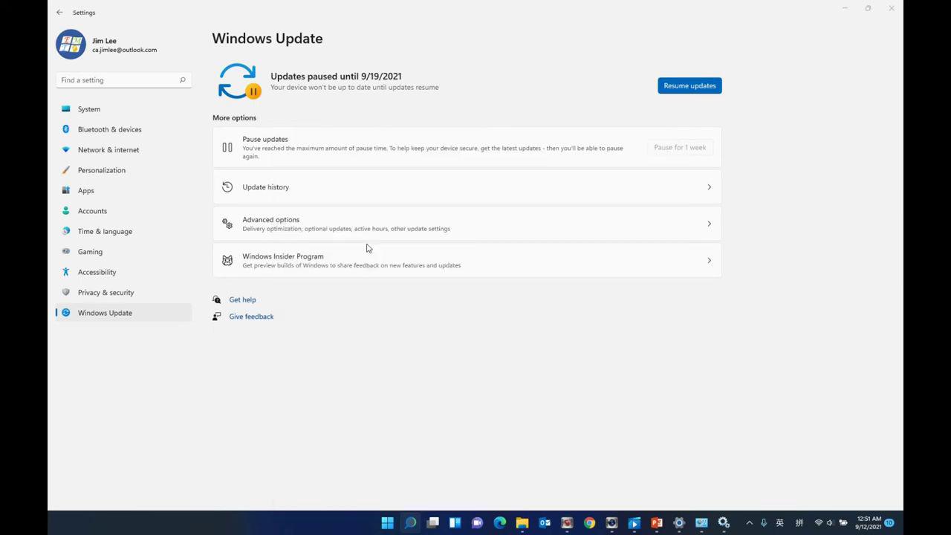
click(693, 141)
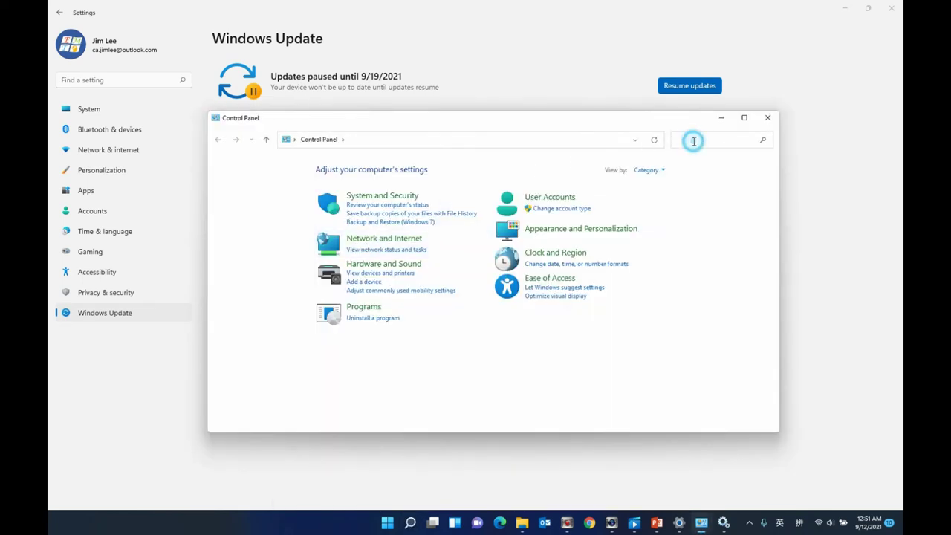
text(se)
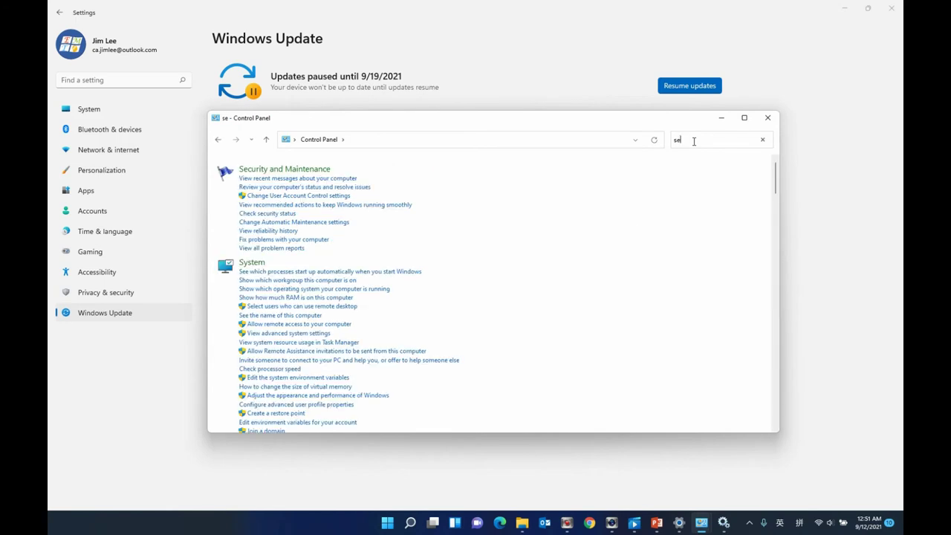
text(rvices)
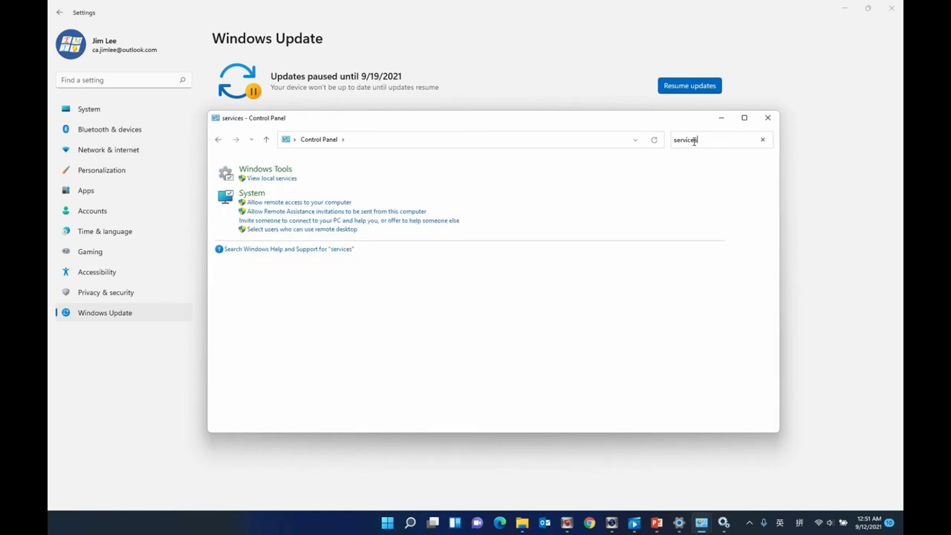
click(275, 182)
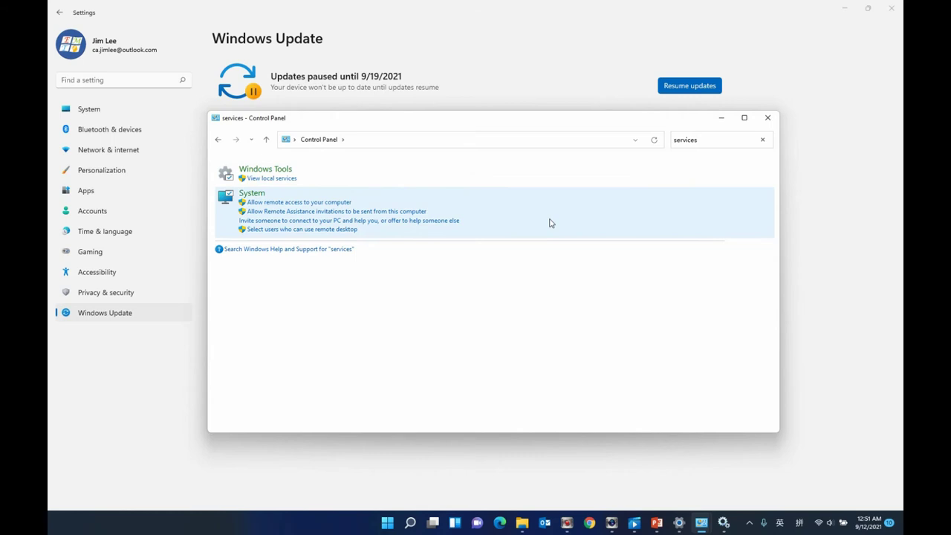
mouse_move(719, 240)
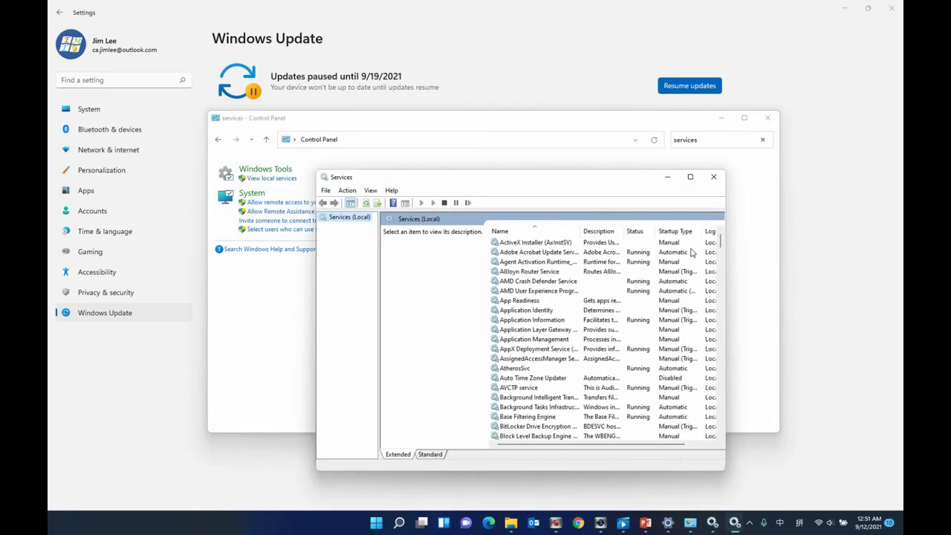
- Stop the Windows Update service and set its startup type to Disabled
drag(719, 239, 731, 439)
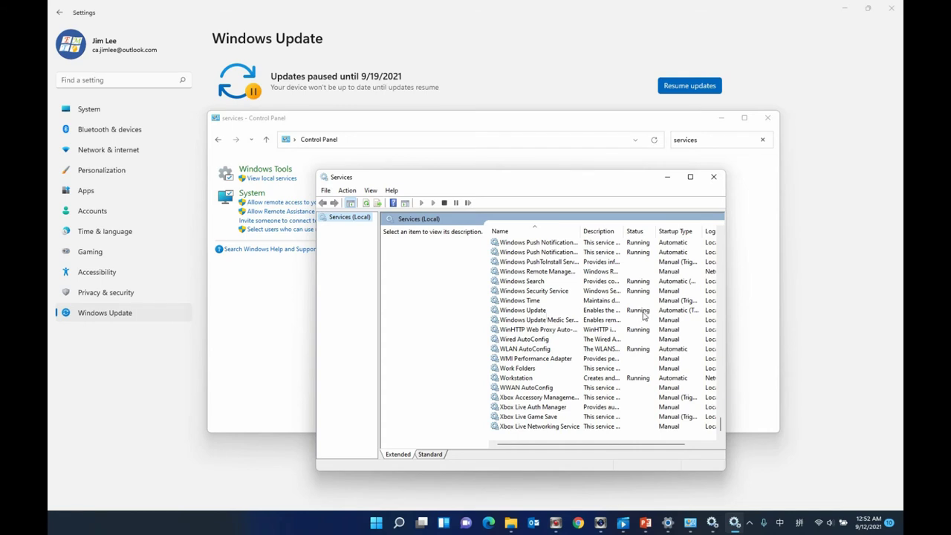
double_click(534, 311)
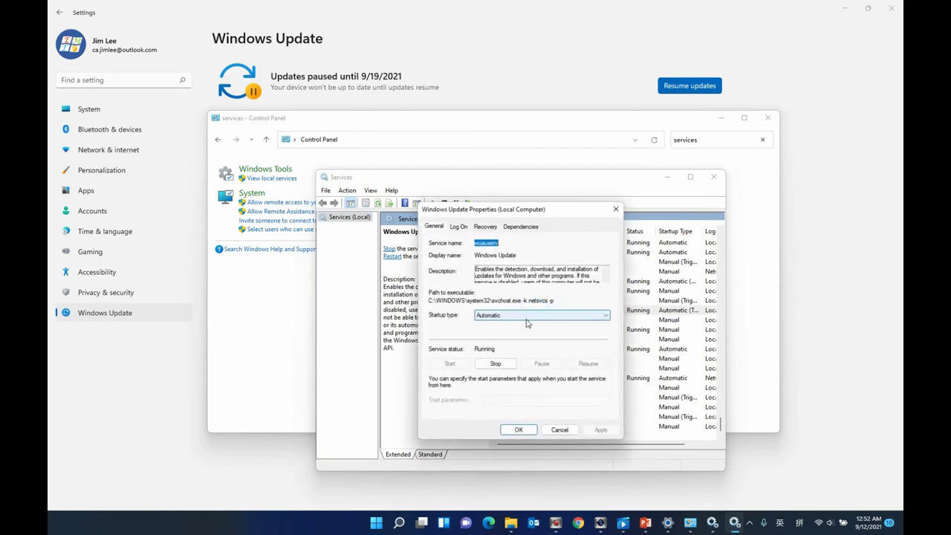
click(524, 318)
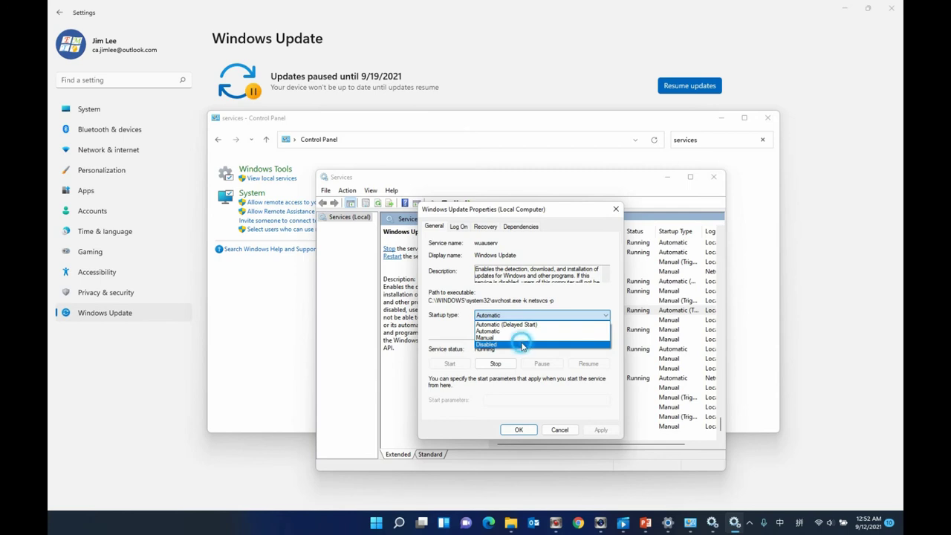
click(523, 345)
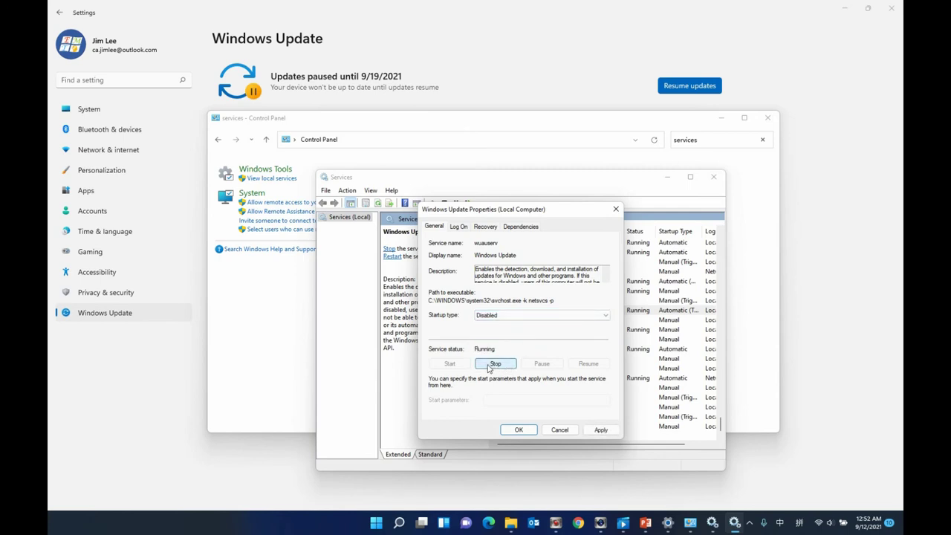
click(493, 366)
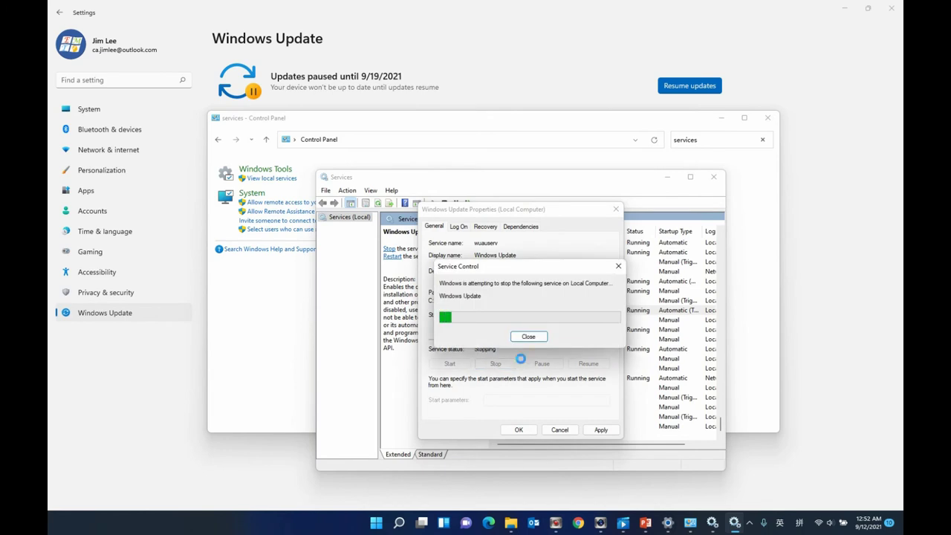
click(522, 430)
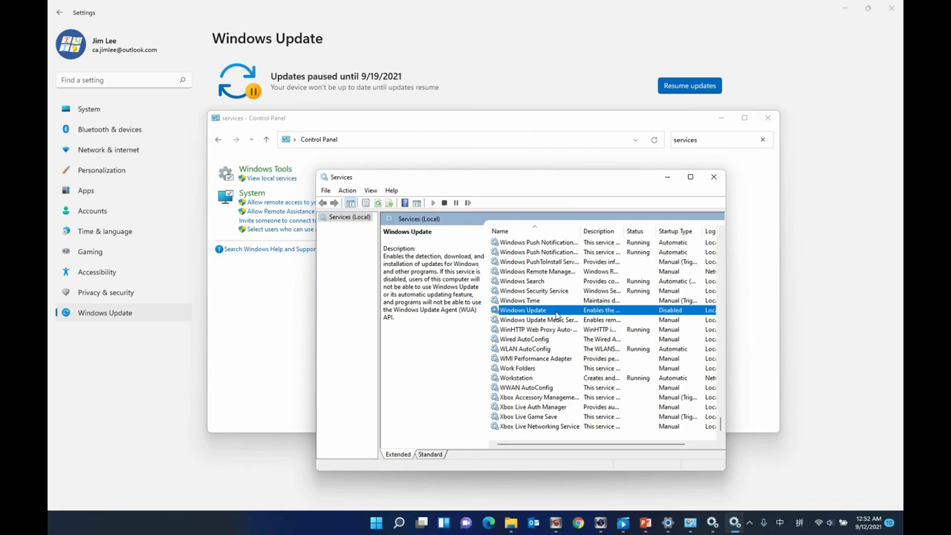
- Change the Windows Update service startup type to Automatic
right_click(612, 313)
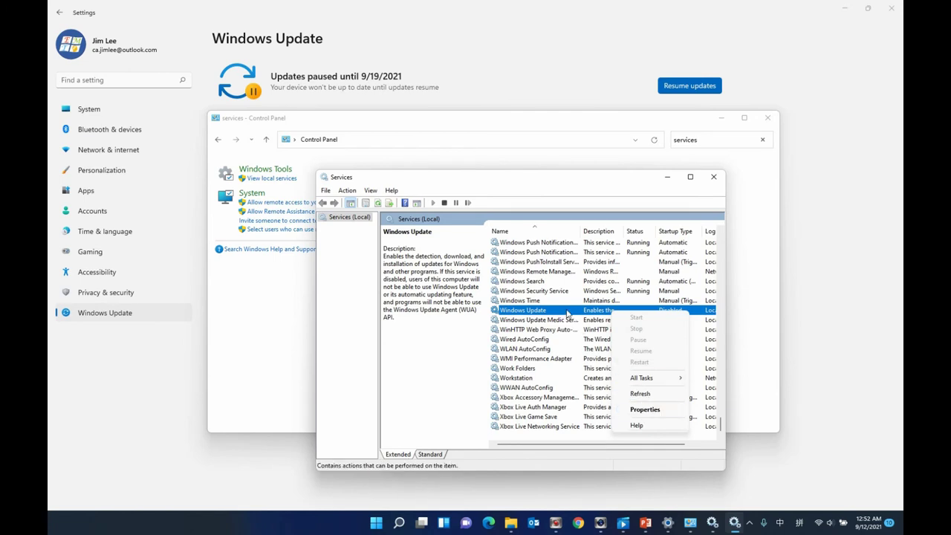
click(566, 310)
double_click(566, 310)
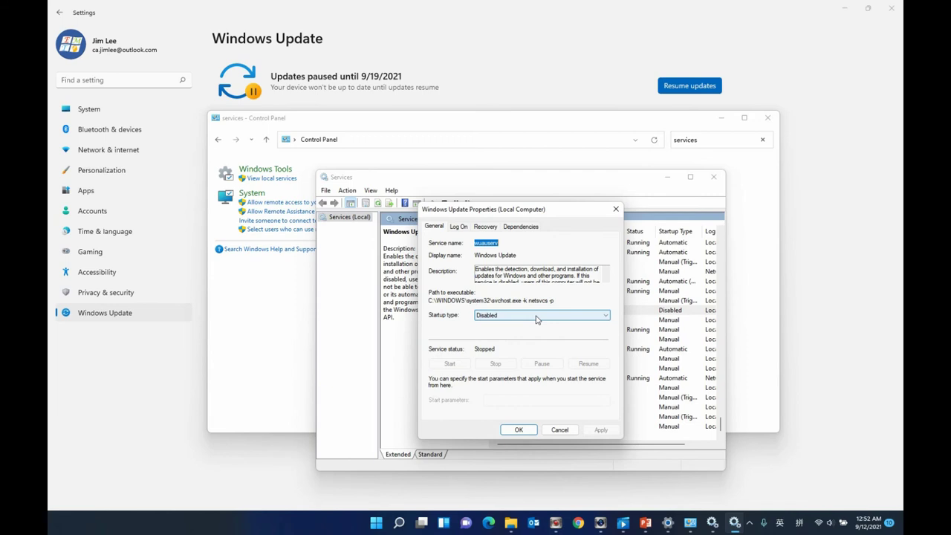
click(522, 321)
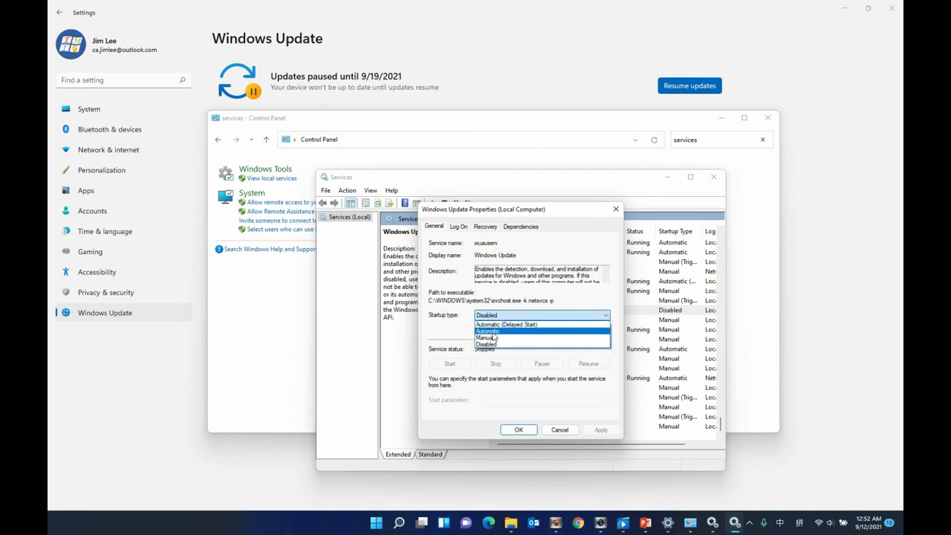
click(492, 330)
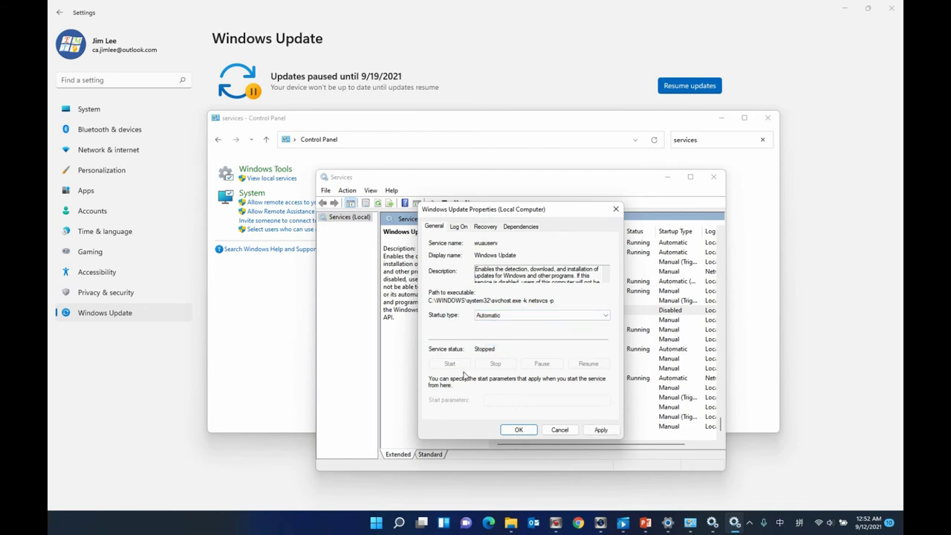
click(520, 431)
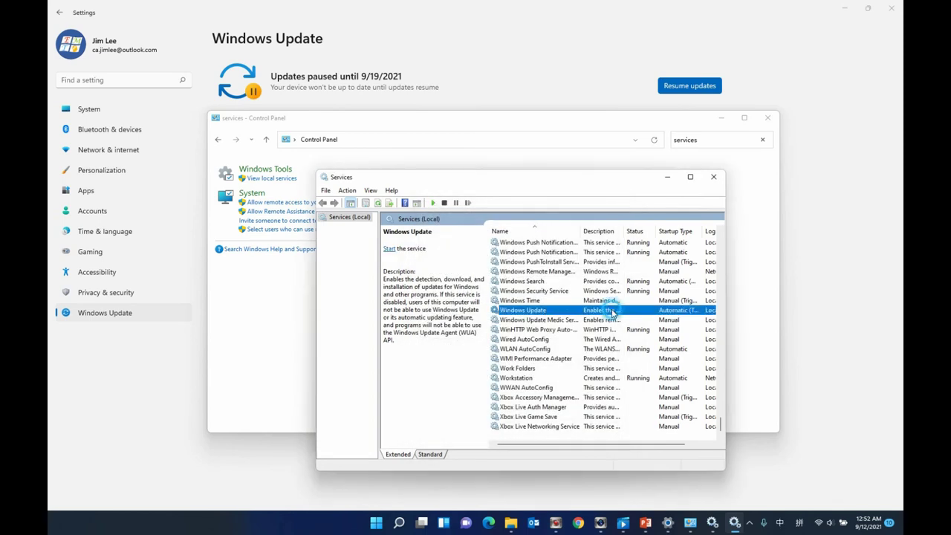
- Set Windows Update startup back to Disabled, then close Services and Control Panel
double_click(612, 312)
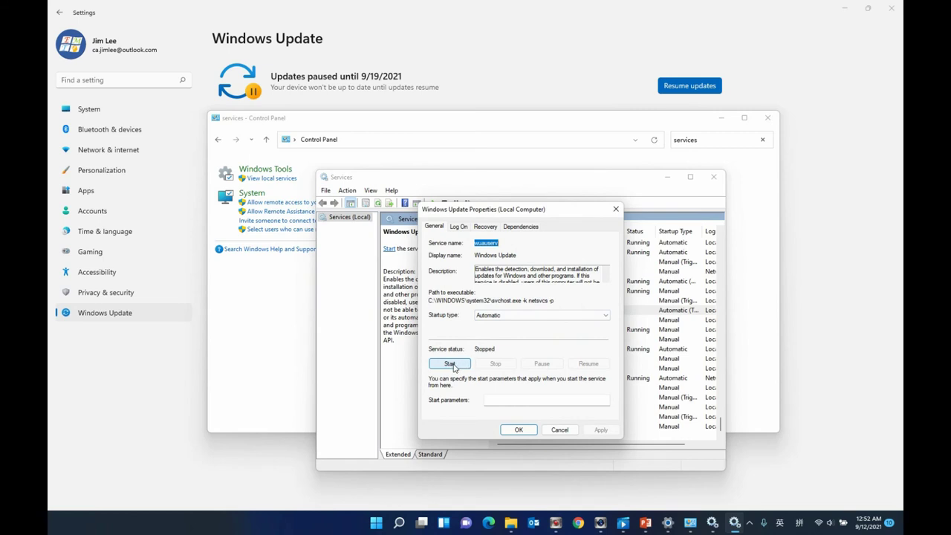
click(520, 314)
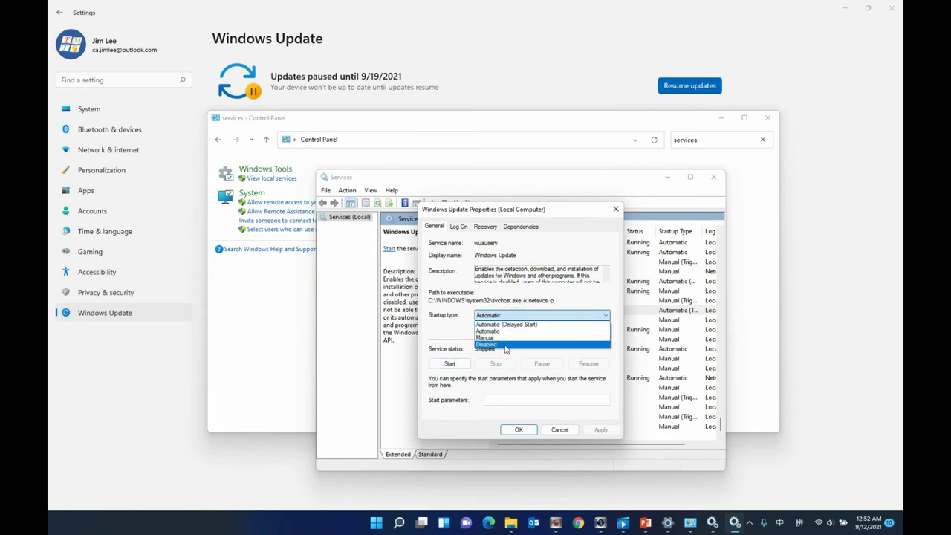
click(502, 348)
click(520, 430)
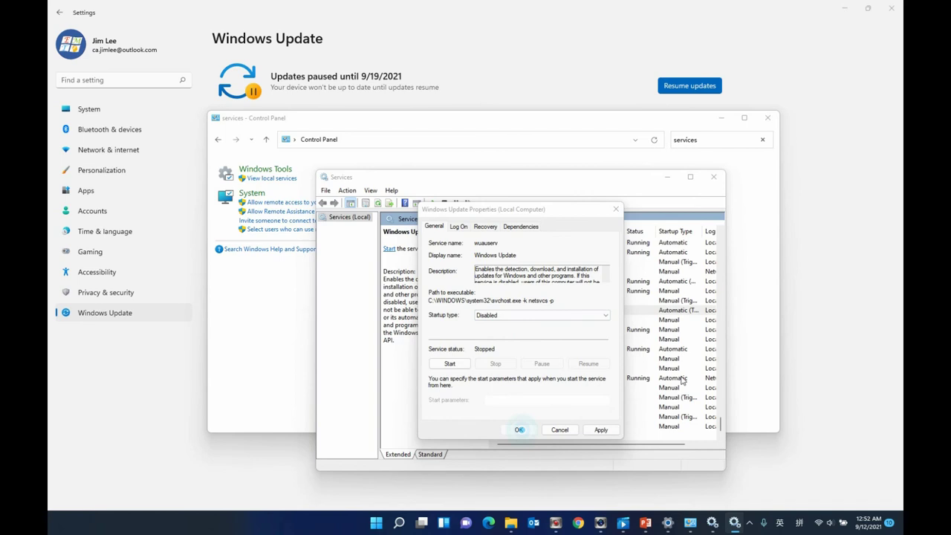
click(713, 176)
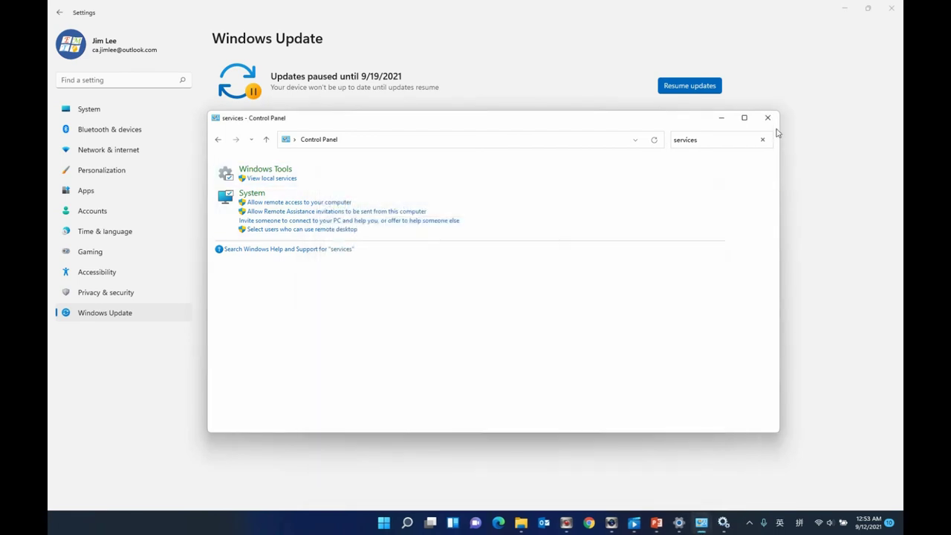
click(767, 117)
- Resume updates in Settings and set the Windows Update service startup to Automatic
click(677, 91)
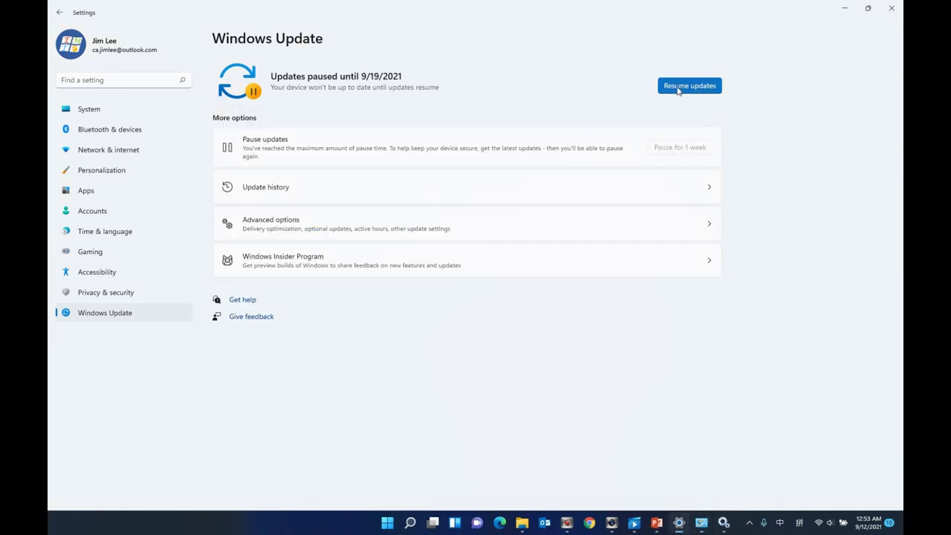
click(691, 86)
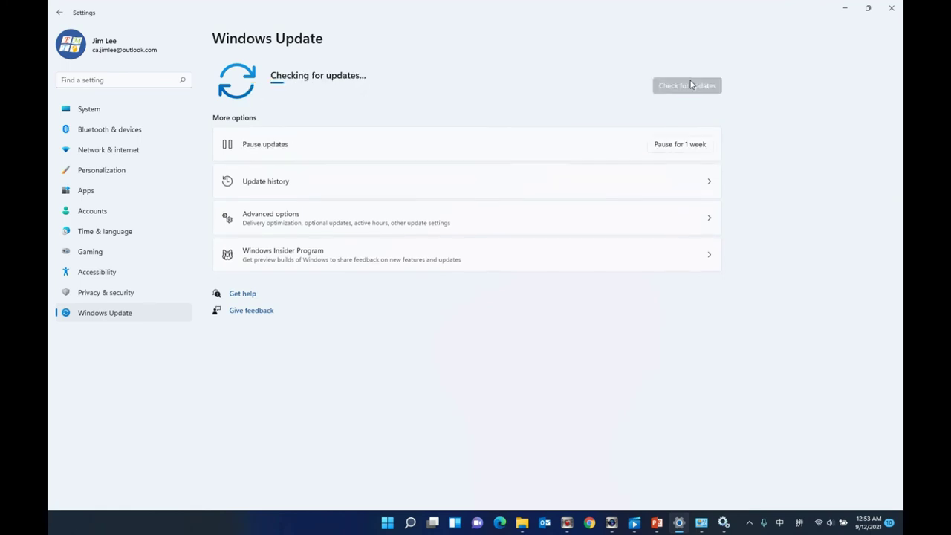
click(724, 524)
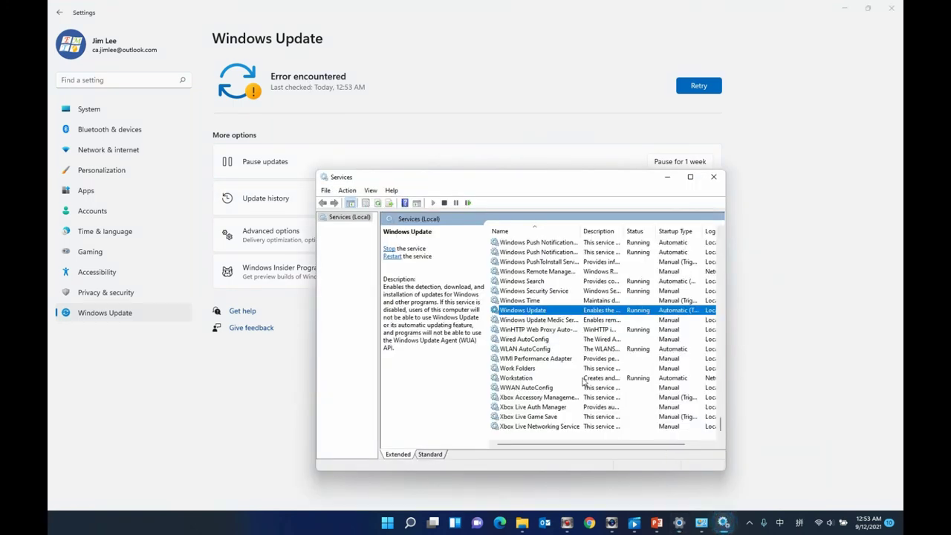
double_click(593, 313)
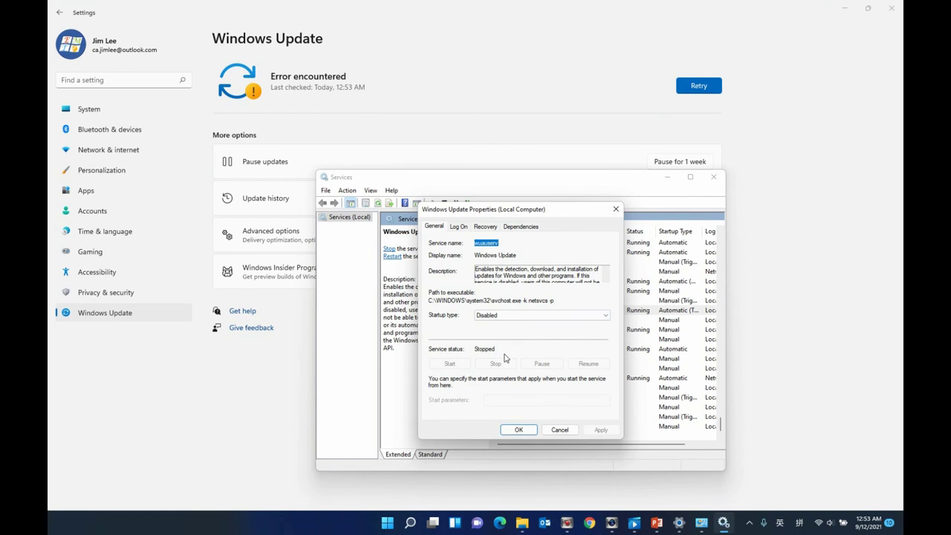
click(500, 318)
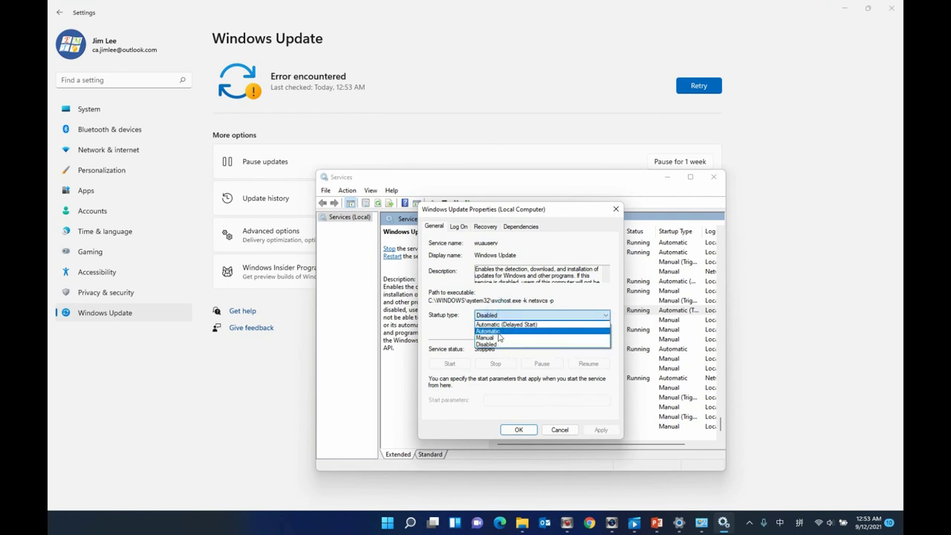
click(498, 333)
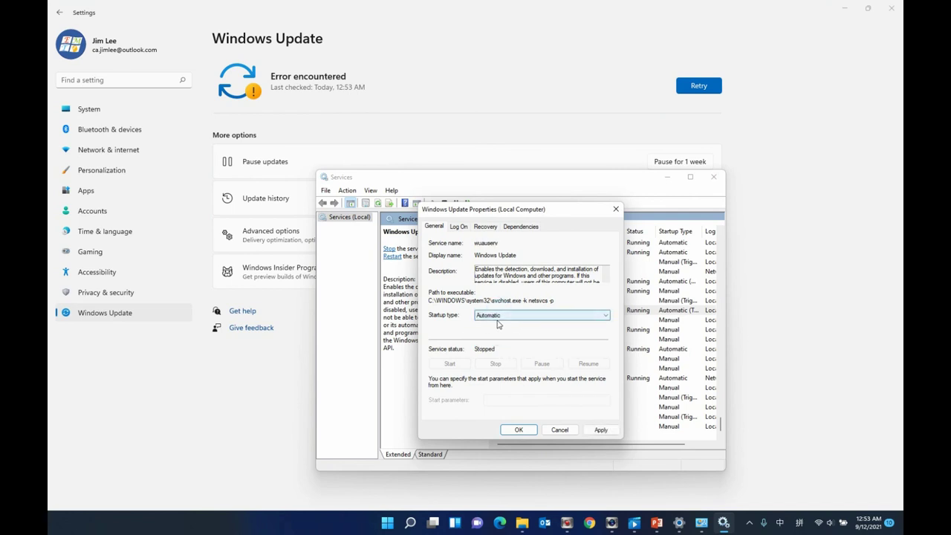
click(522, 431)
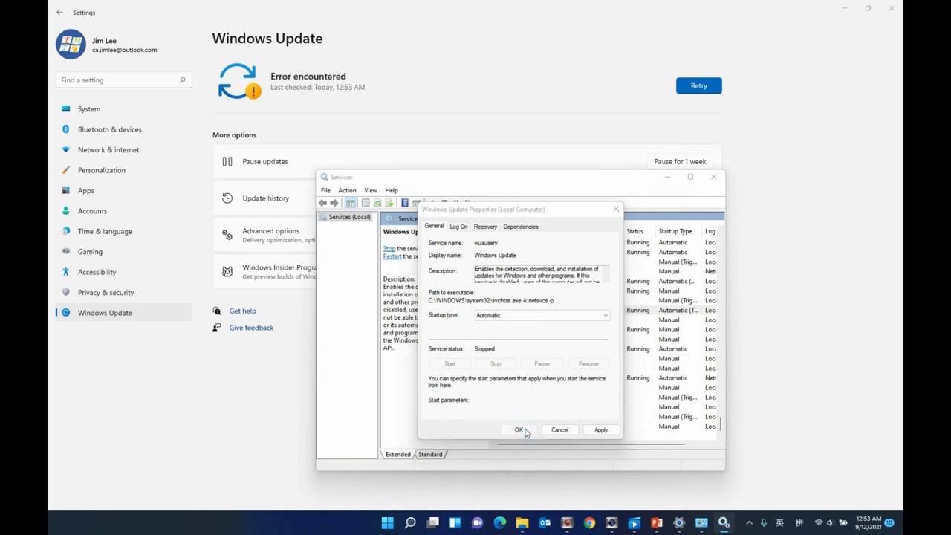
- Start the Windows Update service so it is running again
double_click(558, 309)
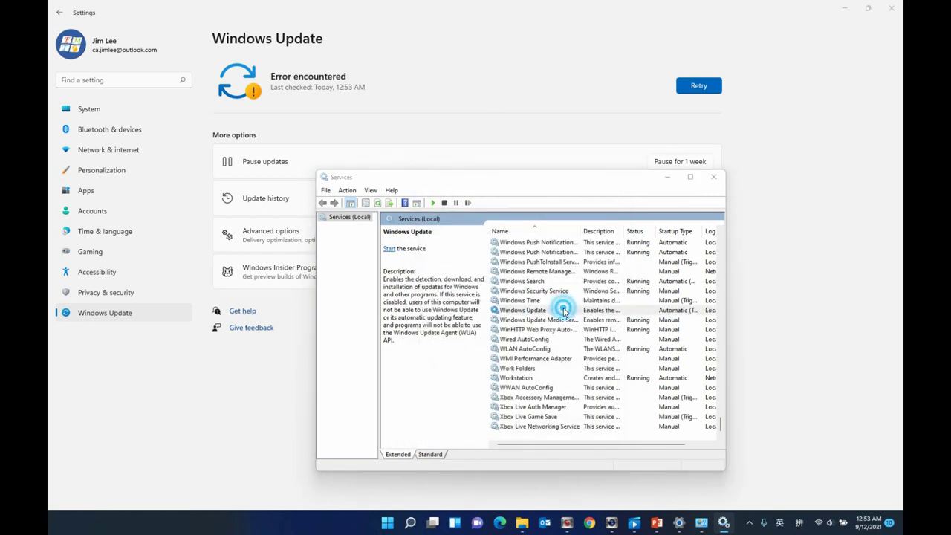
click(451, 365)
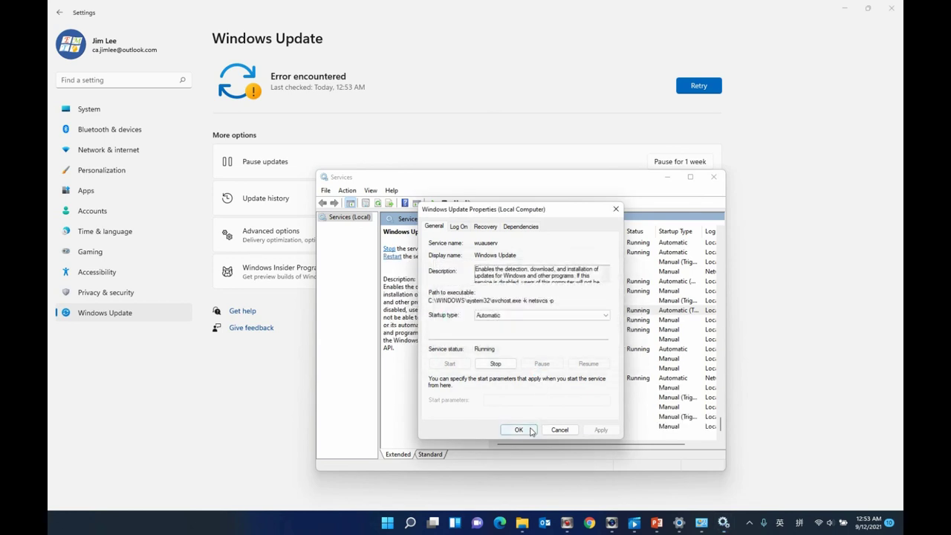
click(531, 432)
click(698, 86)
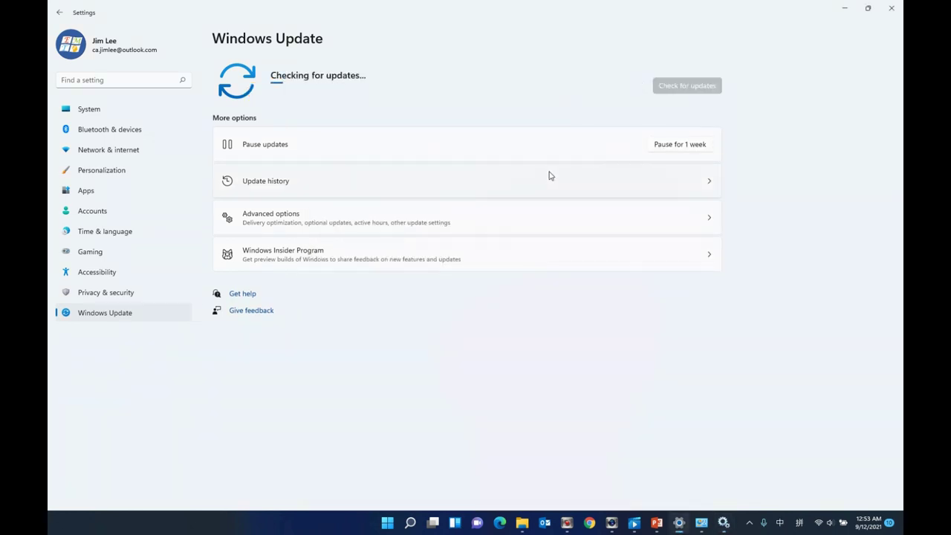